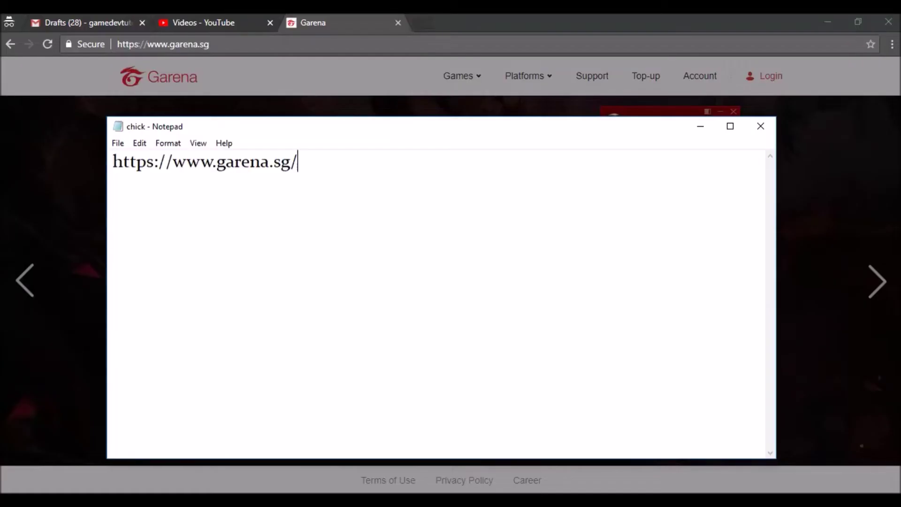
# Bring the Garena homepage back to the front in Chrome
pyautogui.hotkey('alt', 'Tab')
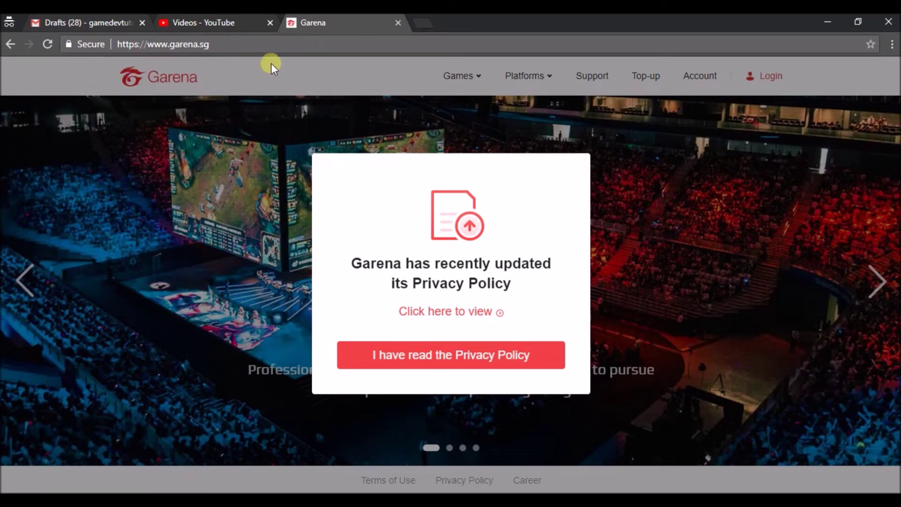
pyautogui.click(268, 46)
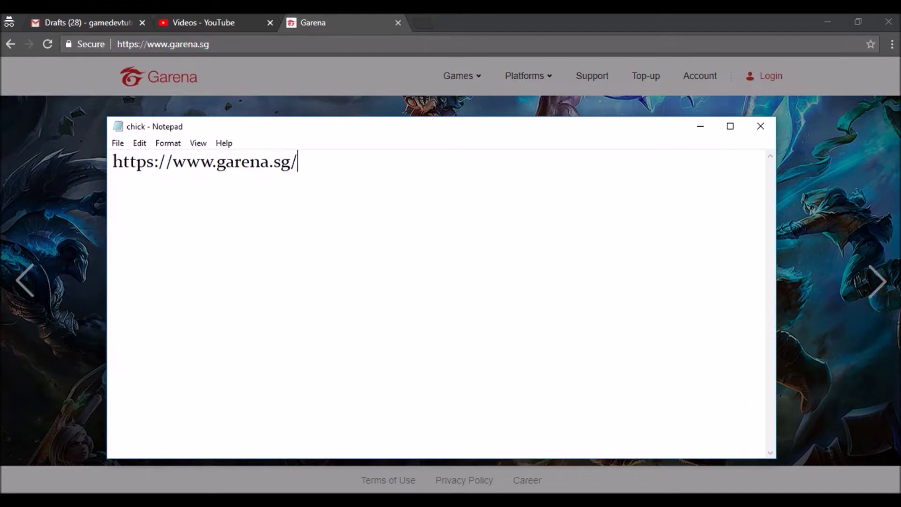
pyautogui.click(5, 172)
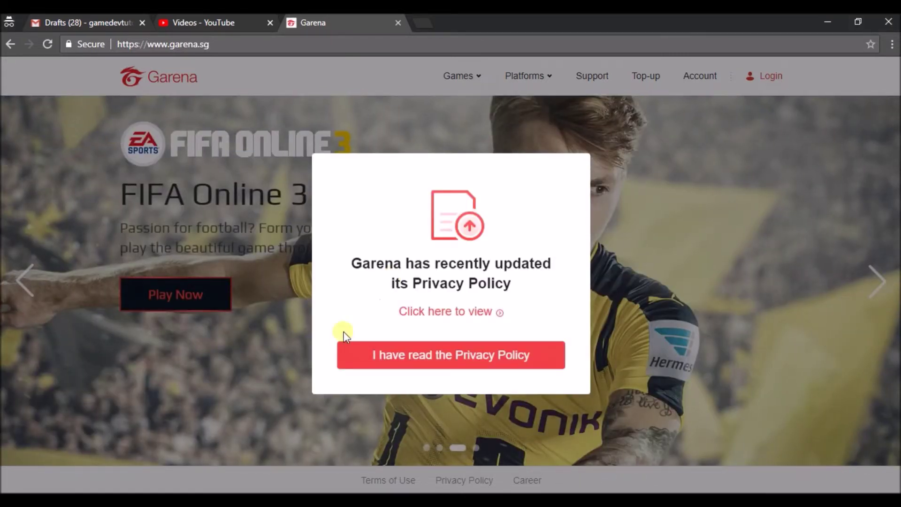
# Open the privacy policy link in a new tab and dismiss the privacy notice with 'I have read the Privacy Policy'
pyautogui.rightClick(470, 313)
pyautogui.click(494, 322)
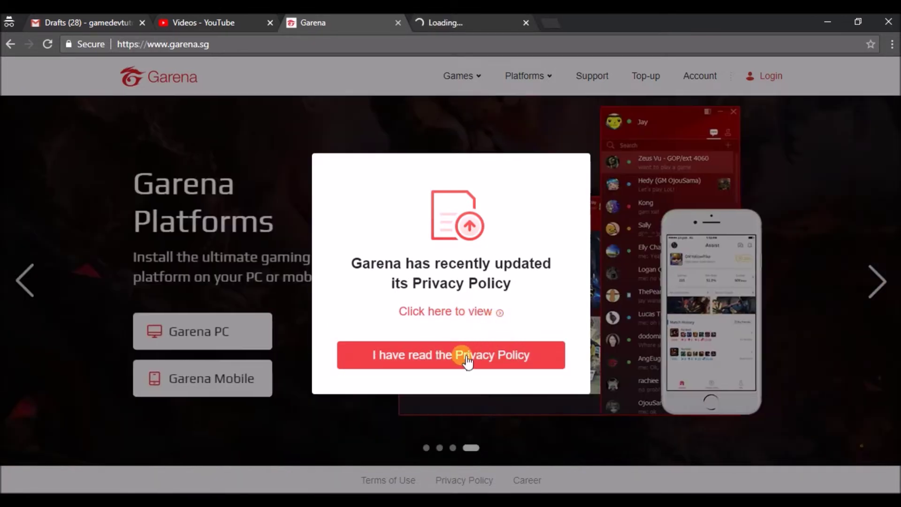
pyautogui.click(467, 359)
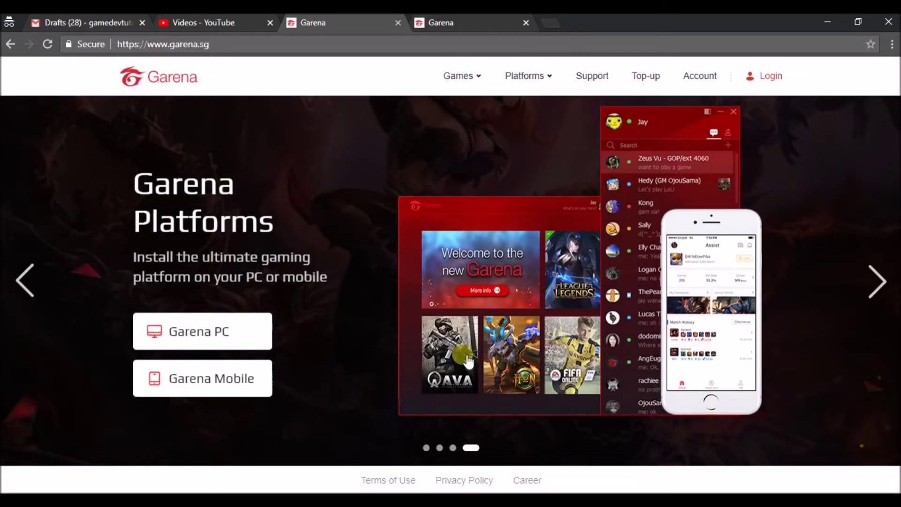
# From the Account login dialog, open 'Register A New Account' in a new tab and switch to it
pyautogui.click(703, 80)
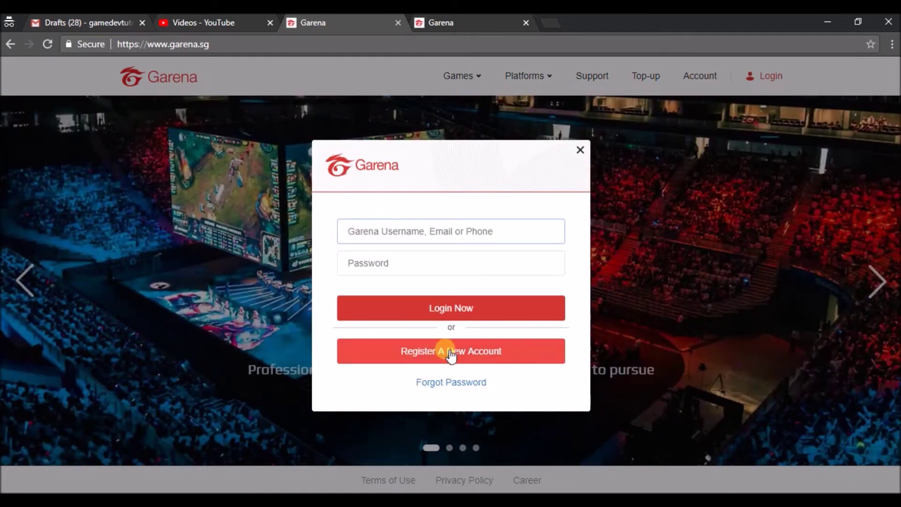
pyautogui.click(451, 357)
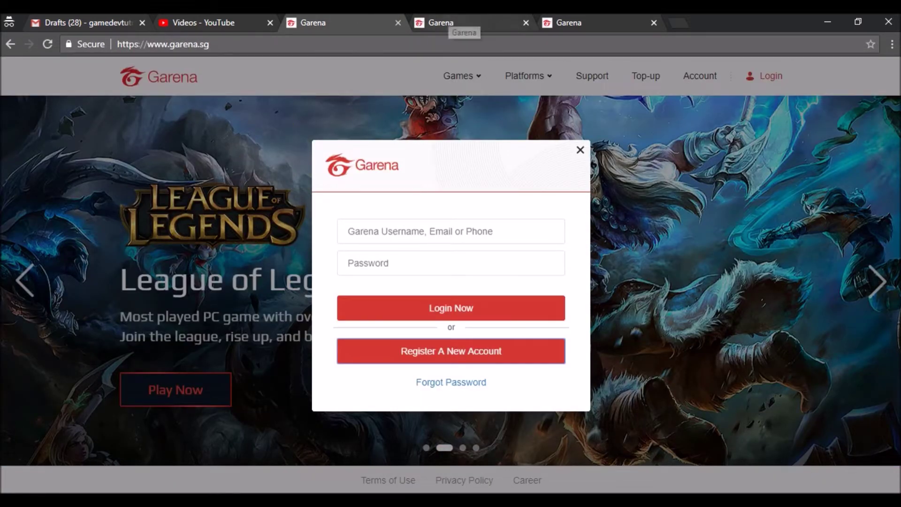
pyautogui.click(447, 21)
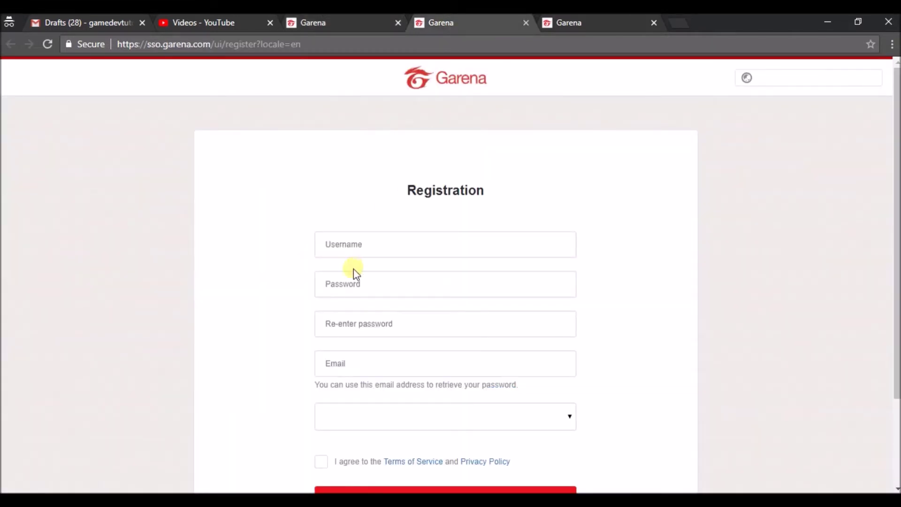
# Enter a username, trimming it to fit the 6–15 character limit
pyautogui.click(348, 243)
pyautogui.write('gam')
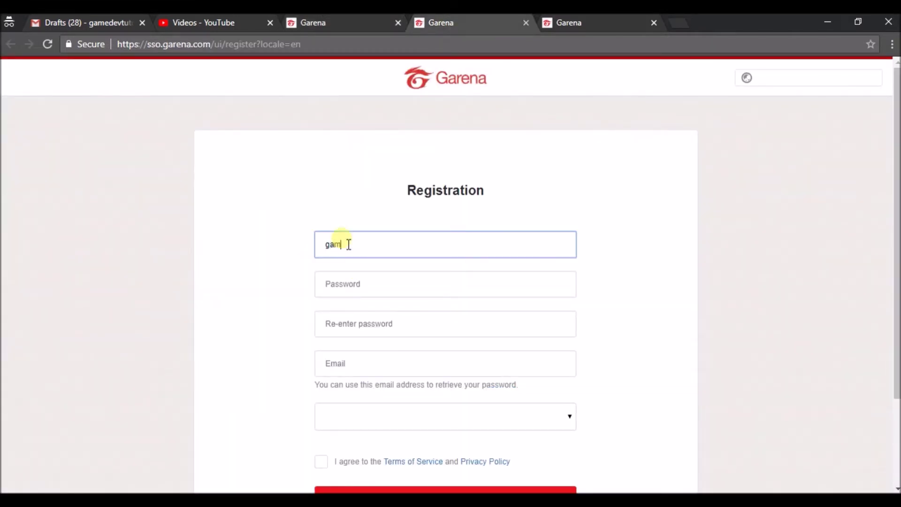
pyautogui.write('edevtutorials9')
pyautogui.click(353, 286)
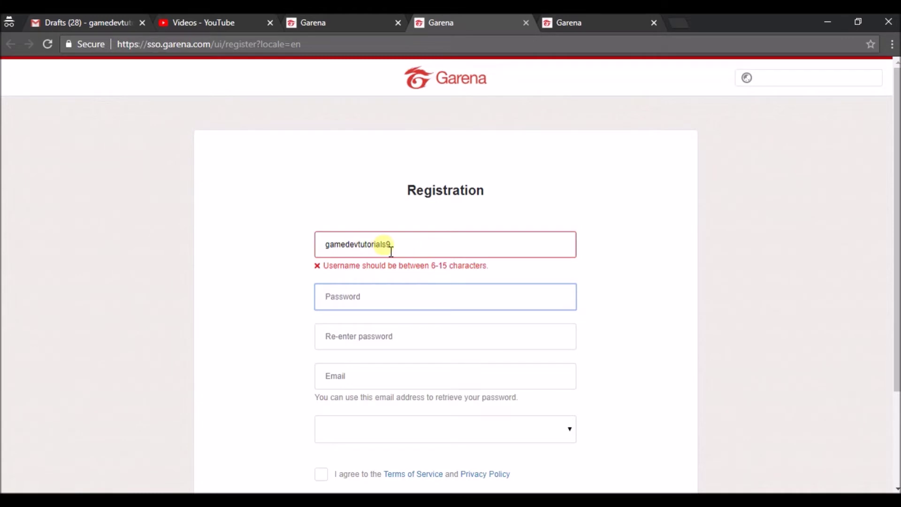
pyautogui.click(392, 252)
pyautogui.press('BackSpace')
pyautogui.press('BackSpace')
pyautogui.press('BackSpace')
pyautogui.press('BackSpace')
pyautogui.press('BackSpace')
pyautogui.press('BackSpace')
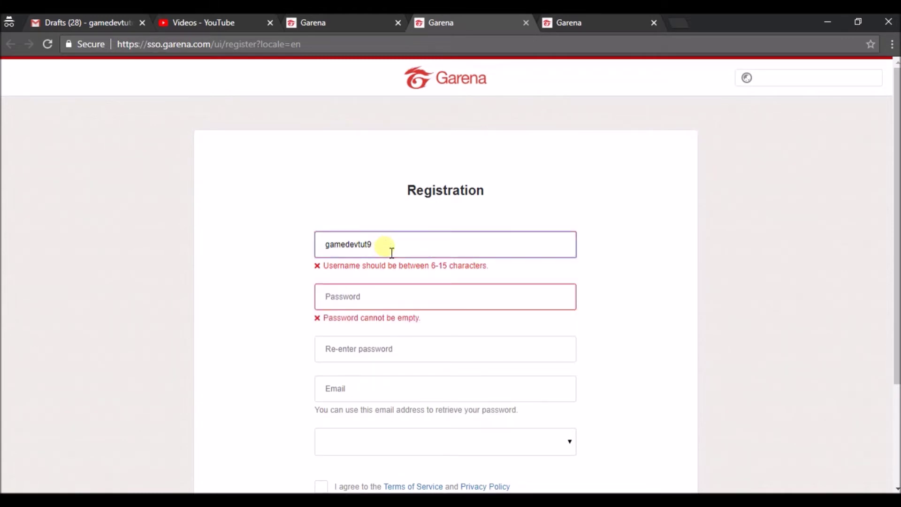
pyautogui.write('s')
# Enter the password, fill the confirm-password field, and type the account's email address, fixing a typo
pyautogui.click(392, 305)
pyautogui.write('••••')
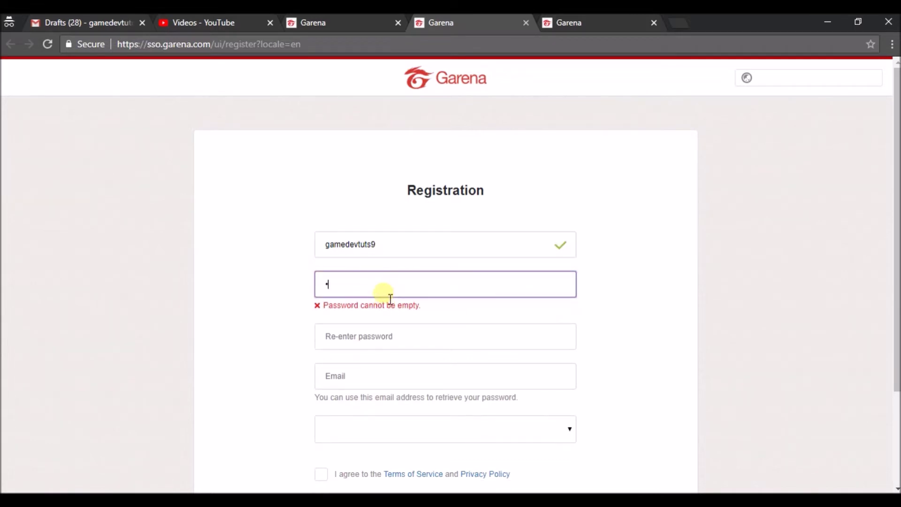
pyautogui.write('•••••••')
pyautogui.click(391, 337)
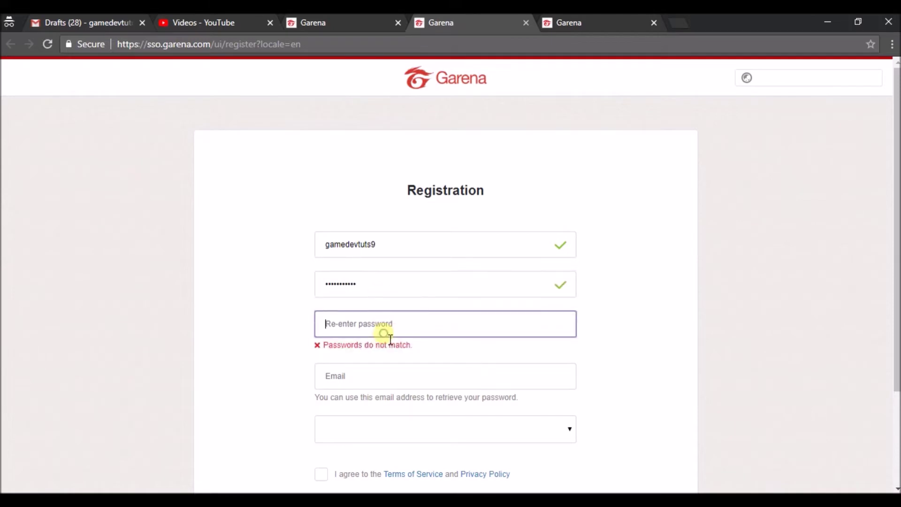
pyautogui.write('•••••••••••')
pyautogui.click(380, 384)
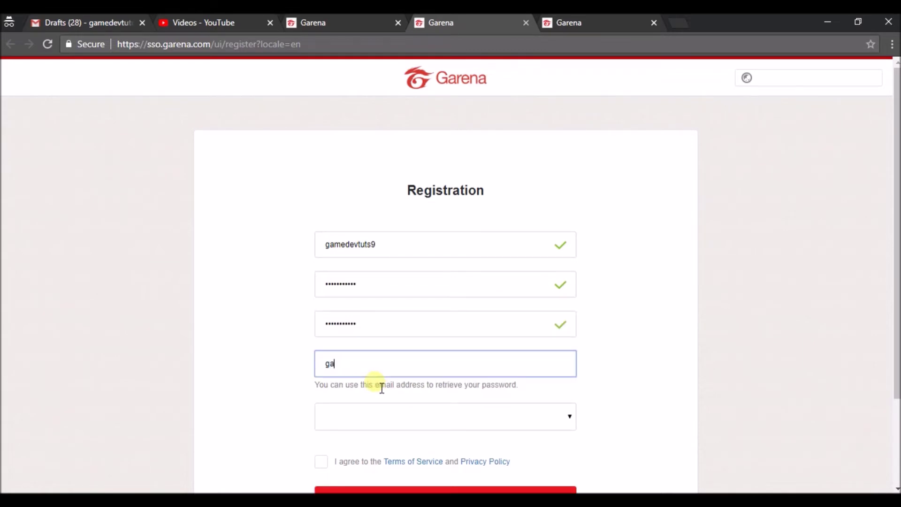
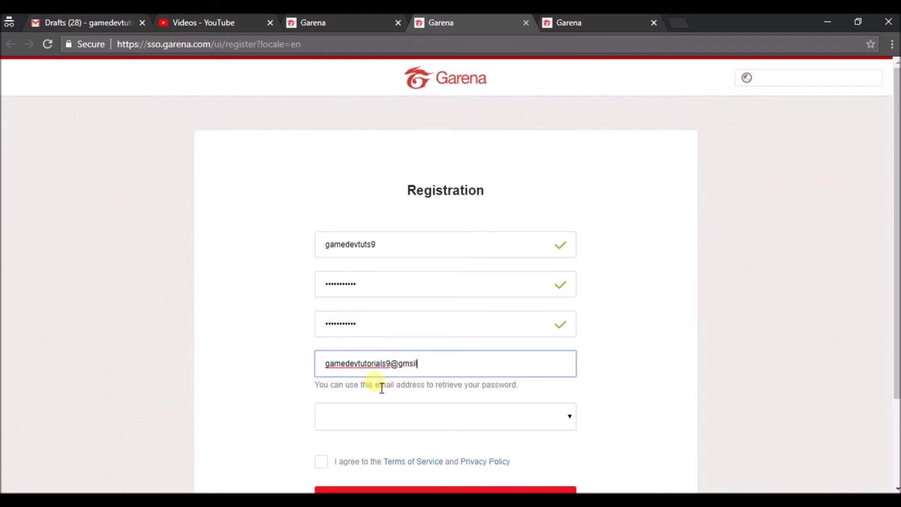
pyautogui.click(382, 416)
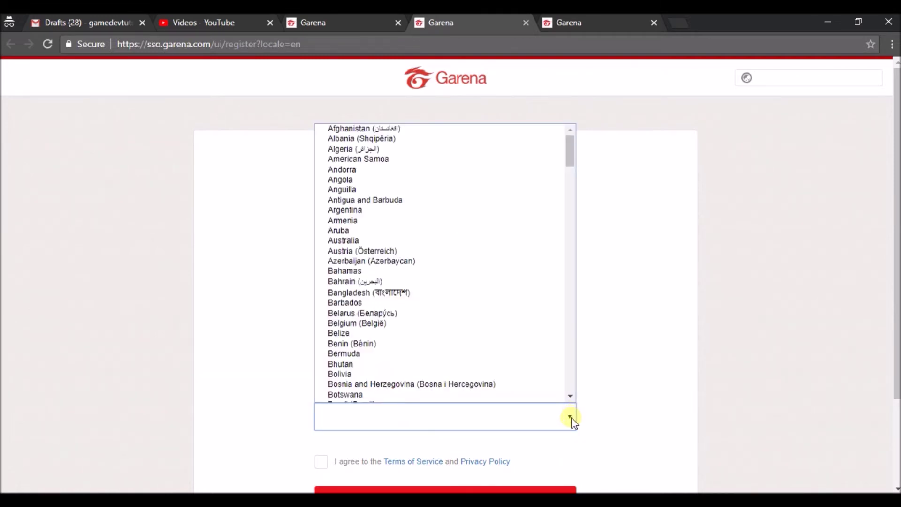
# Choose India as the country, agree to the Terms of Service, and click Register Now
pyautogui.write('in')
pyautogui.click(546, 398)
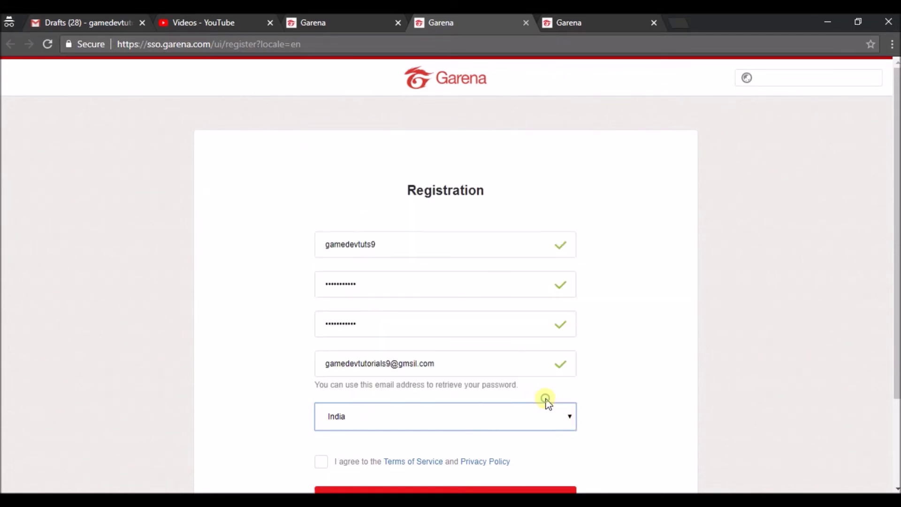
pyautogui.scroll(-2, 896, 264)
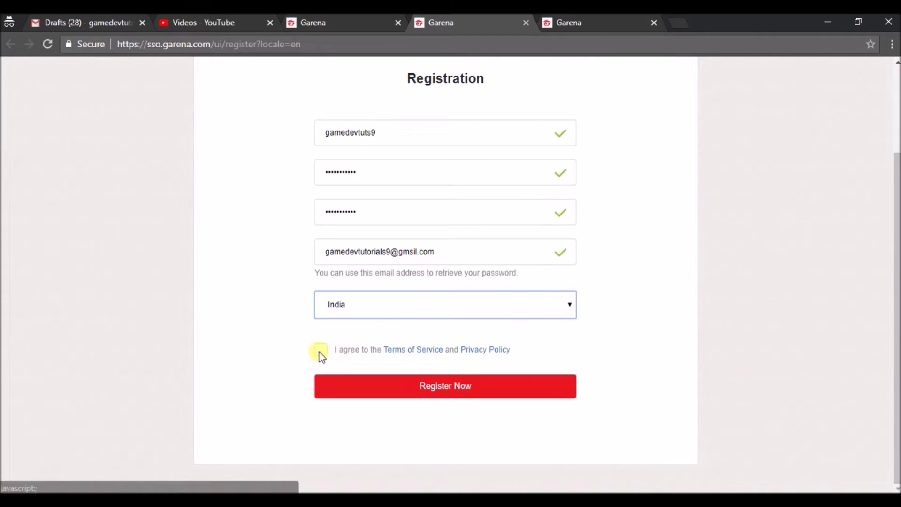
pyautogui.click(322, 351)
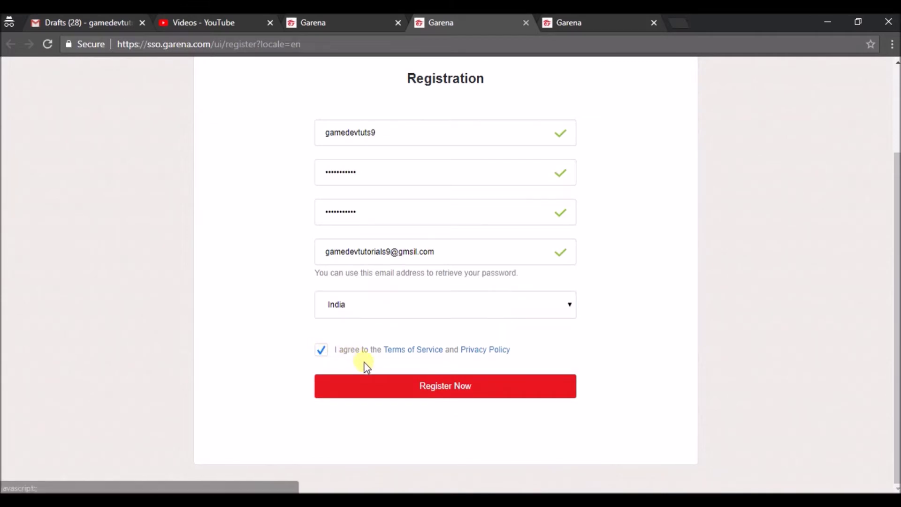
pyautogui.click(437, 387)
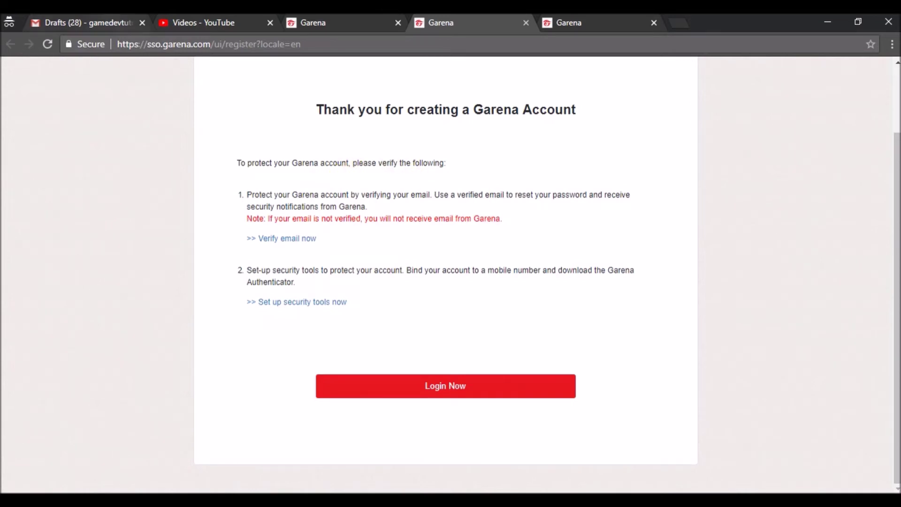
pyautogui.click(94, 21)
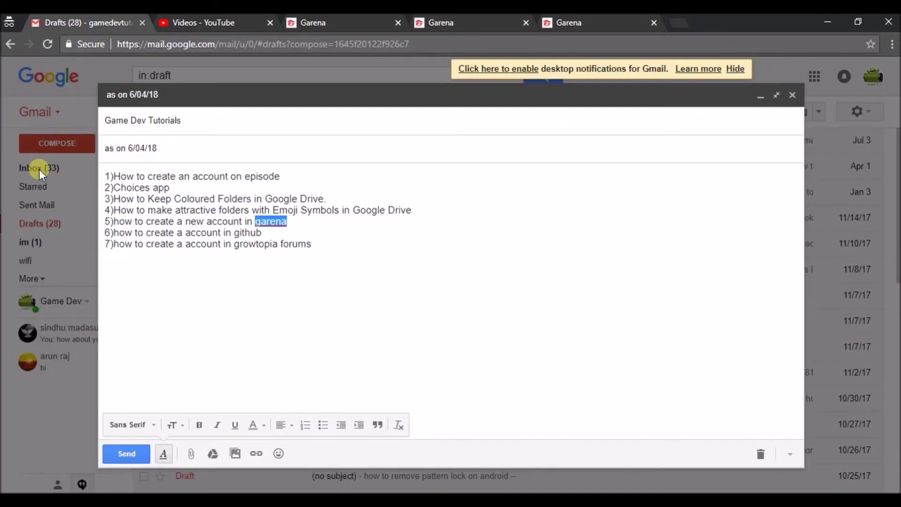
# Refresh Gmail's Updates inbox twice for a Garena email, then return to the Garena tabs
pyautogui.click(39, 170)
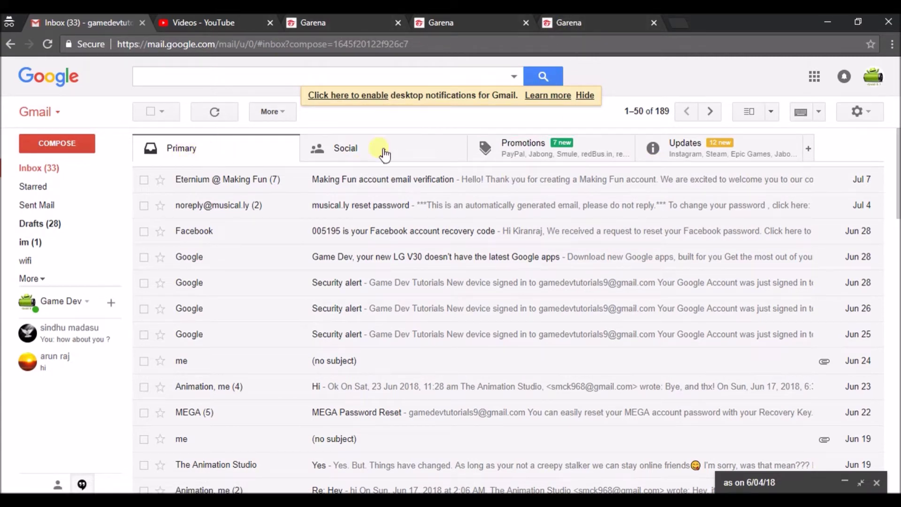
pyautogui.click(699, 157)
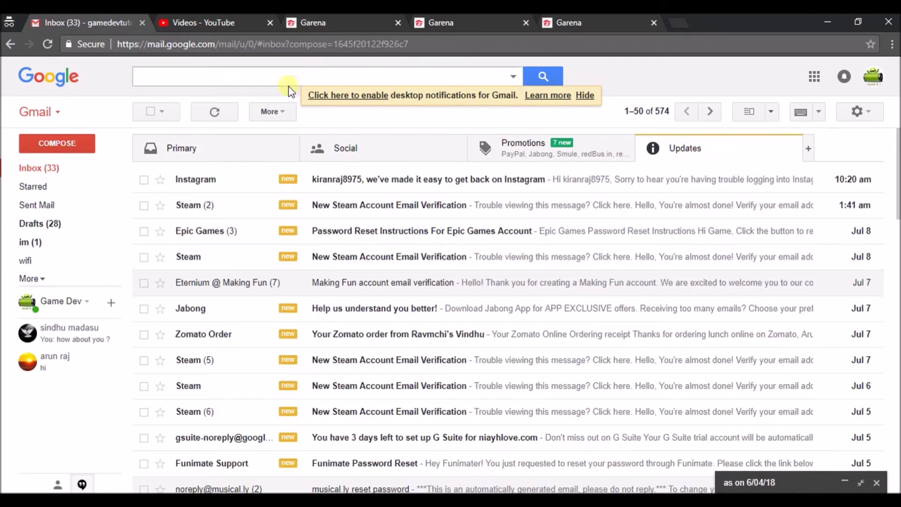
pyautogui.click(214, 113)
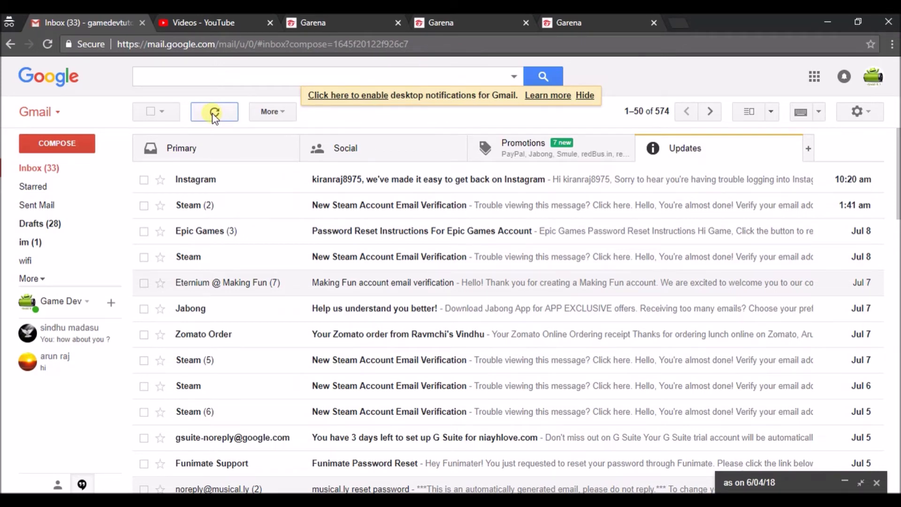
pyautogui.click(214, 113)
pyautogui.click(599, 22)
pyautogui.click(493, 19)
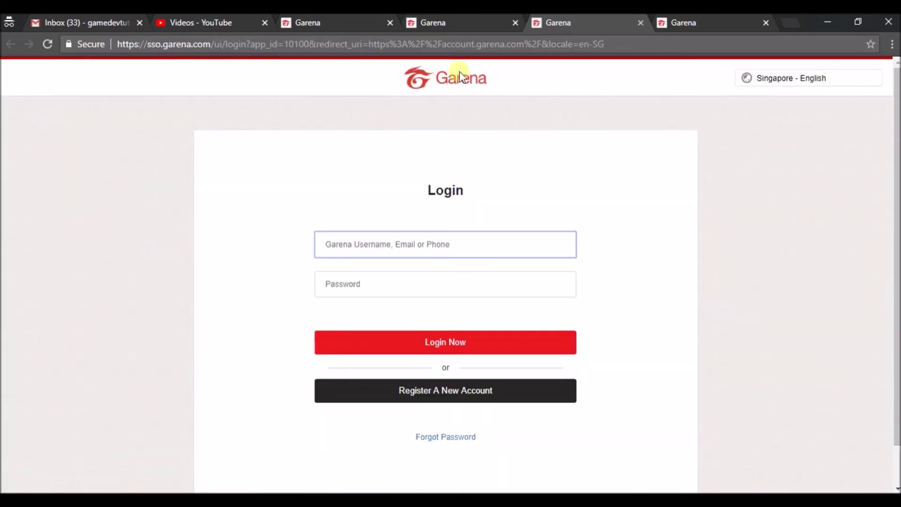
# On the Garena login tab, clear the password field and retype the account password to log in
pyautogui.click(463, 21)
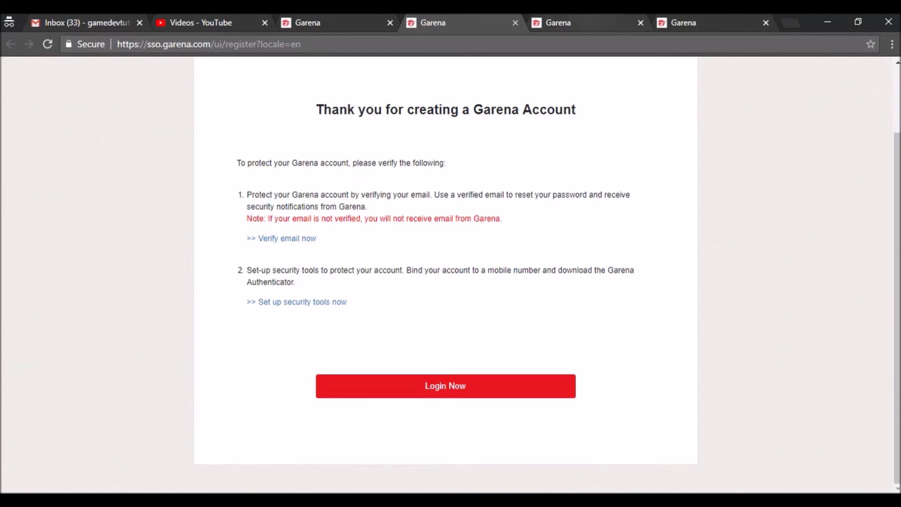
pyautogui.hotkey('ctrl', 'Tab')
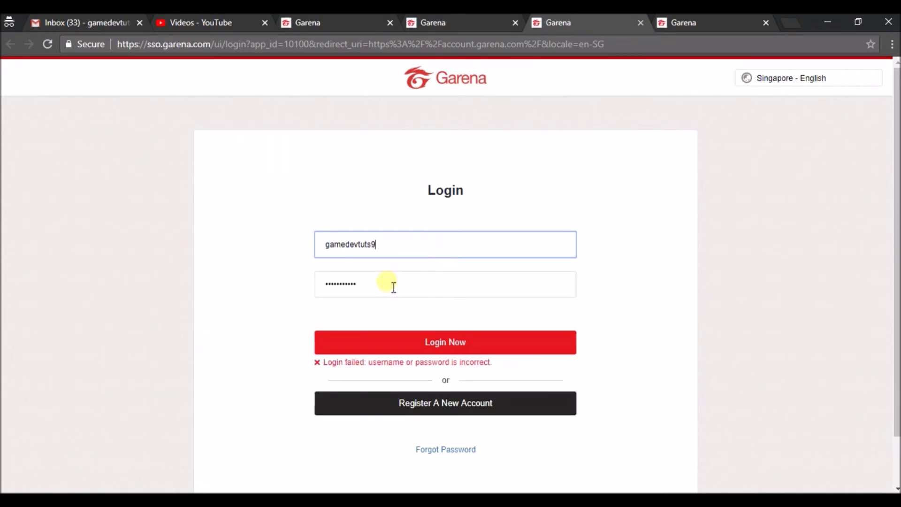
pyautogui.click(392, 287)
pyautogui.press('BackSpace')
pyautogui.press('BackSpace')
pyautogui.press('BackSpace')
pyautogui.press('BackSpace')
pyautogui.press('BackSpace')
pyautogui.press('BackSpace')
pyautogui.press('BackSpace')
pyautogui.press('BackSpace')
pyautogui.press('BackSpace')
pyautogui.press('BackSpace')
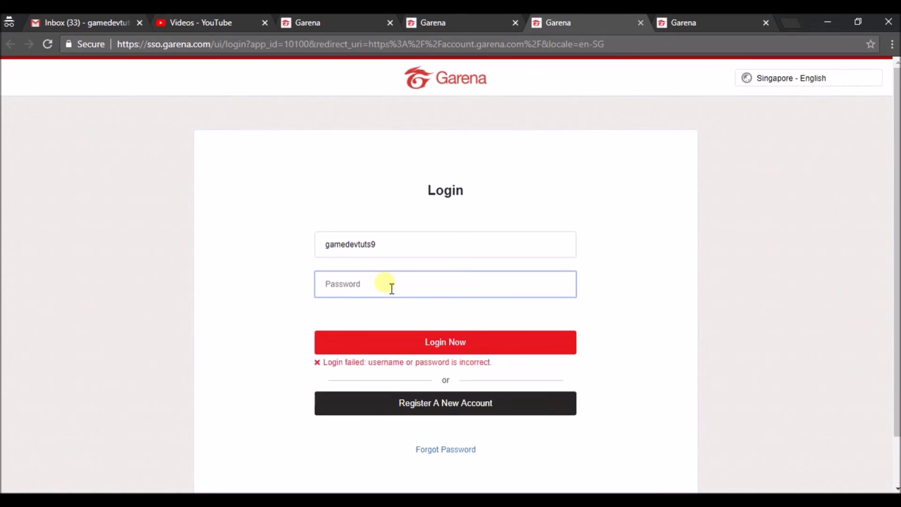
pyautogui.write('•••••••••••')
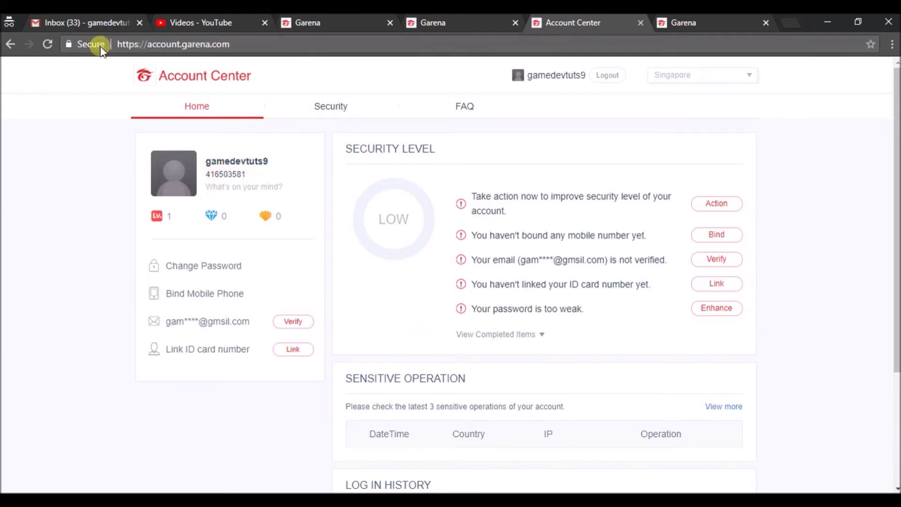
# Check Gmail's Primary inbox, then click '>> Verify email now' on the Garena account-created page
pyautogui.click(80, 22)
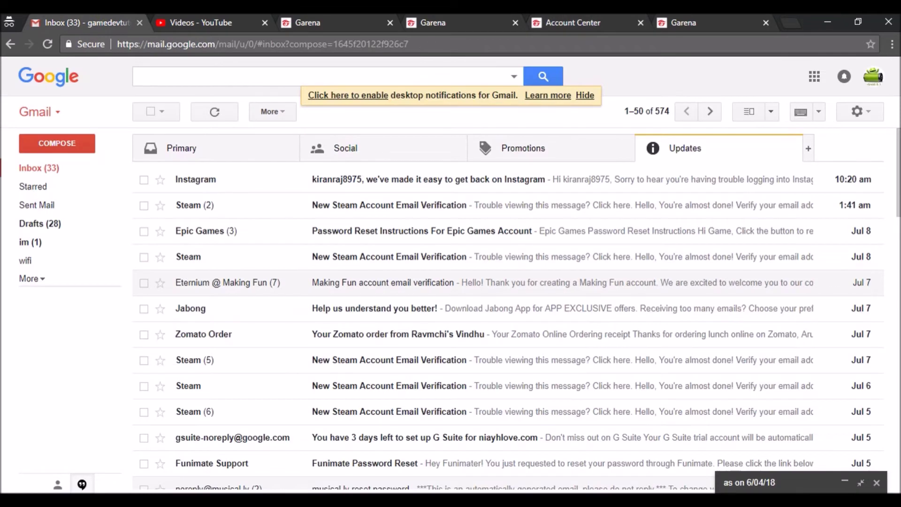
pyautogui.click(264, 151)
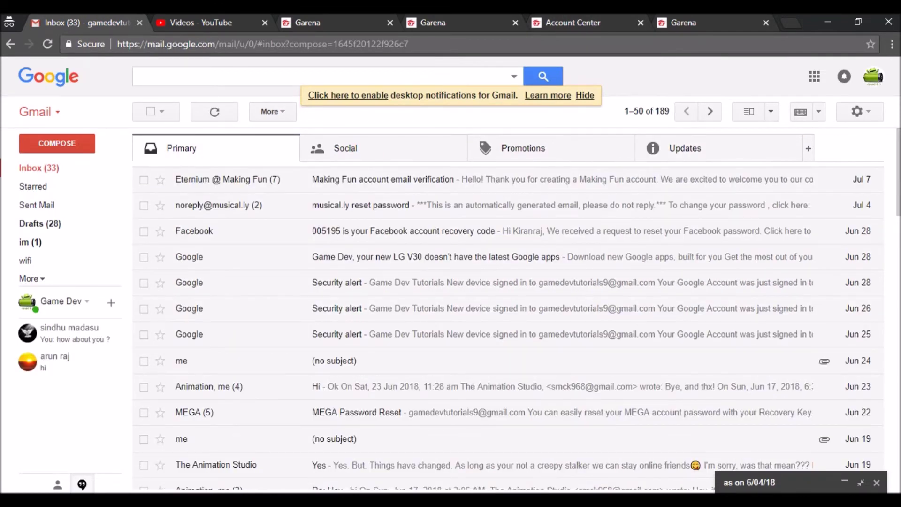
pyautogui.click(683, 25)
pyautogui.click(602, 23)
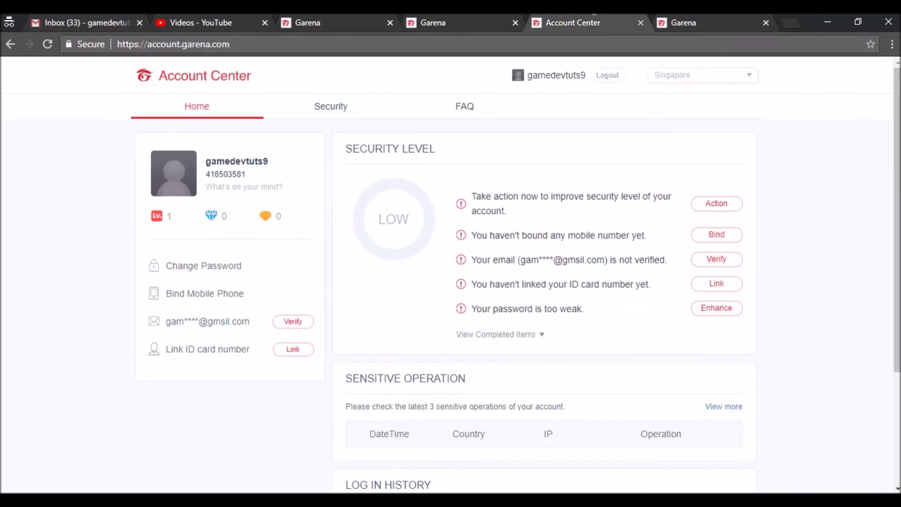
pyautogui.click(442, 16)
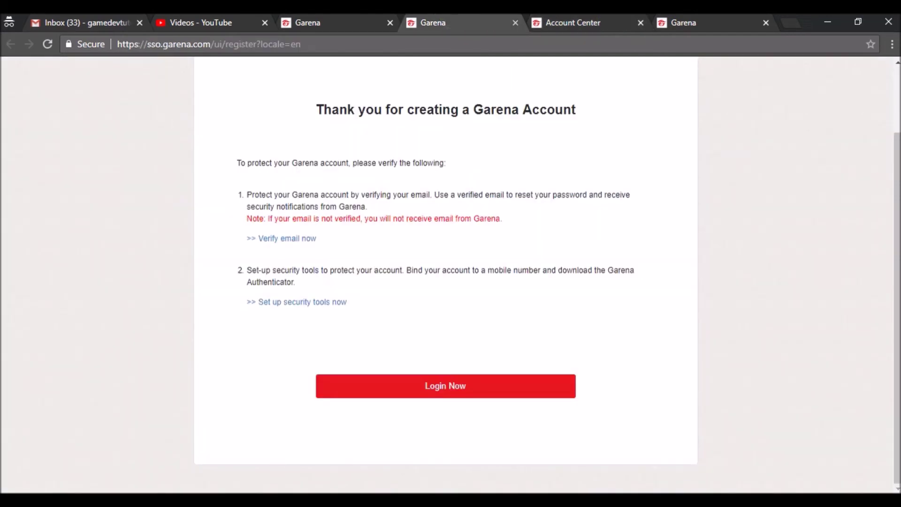
pyautogui.click(282, 240)
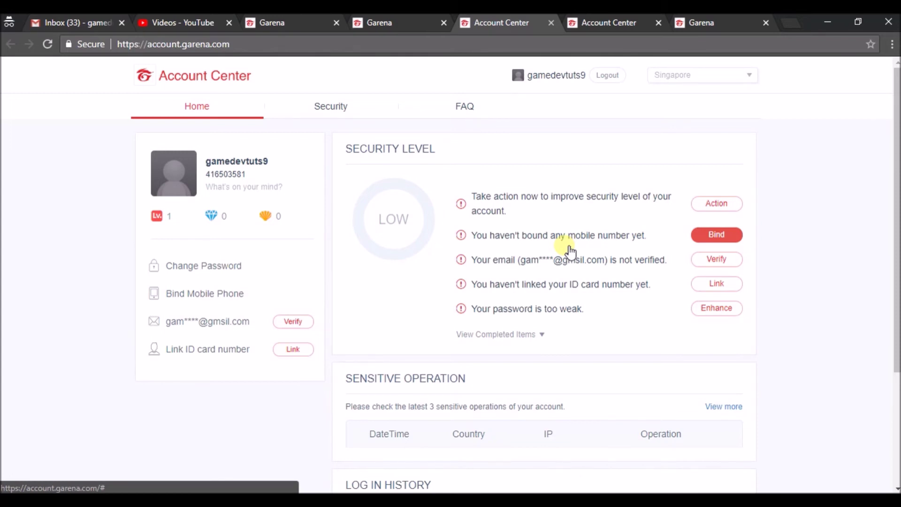
# Enter the account's email address in the Verify Email form, click GET VERIFICATION EMAIL, then check Gmail
pyautogui.click(732, 264)
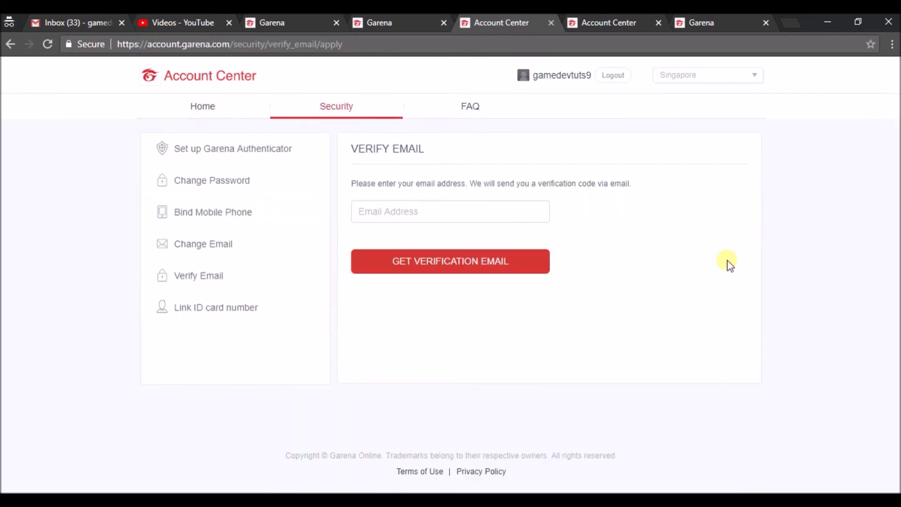
pyautogui.click(418, 217)
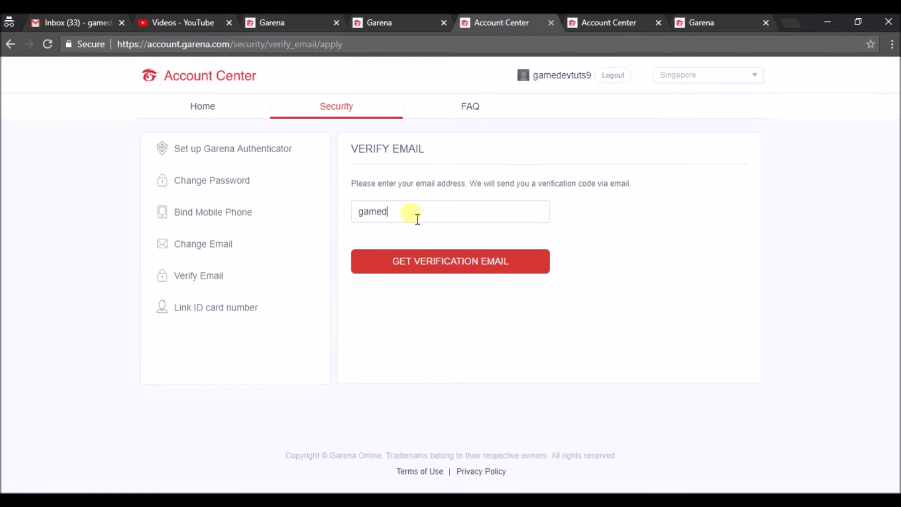
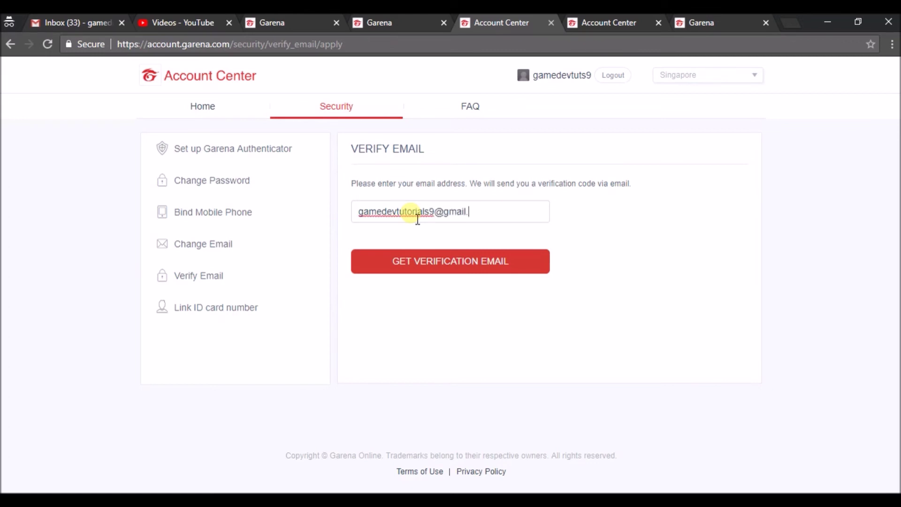
pyautogui.click(459, 268)
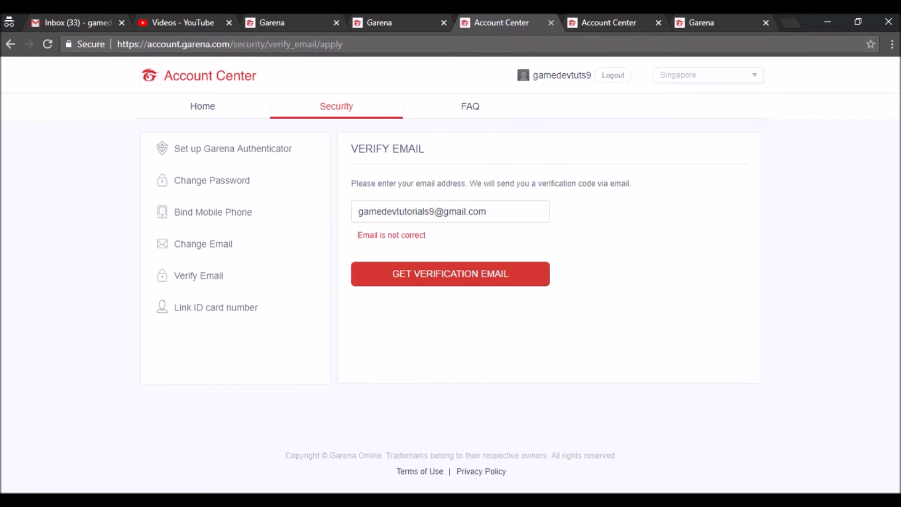
pyautogui.click(85, 21)
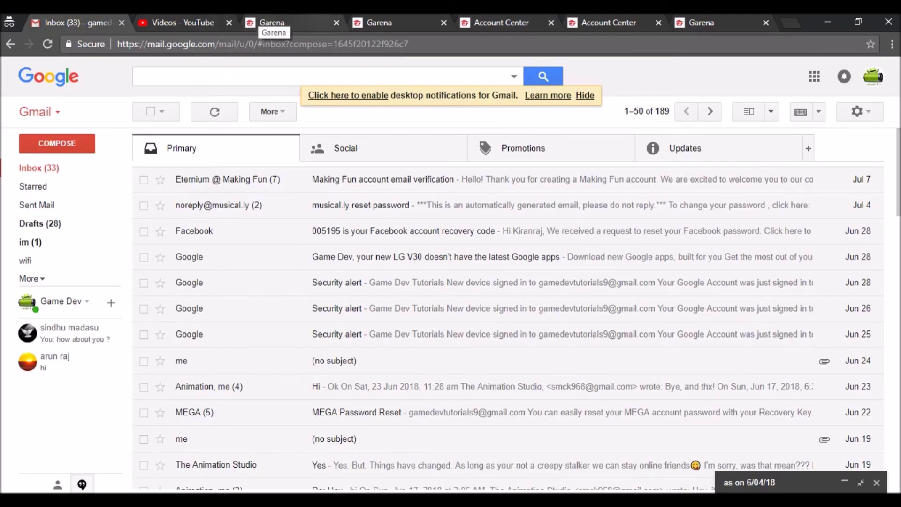
# Reopen the Verify Email form, check Gmail once more, then return to the Account Center Home page
pyautogui.click(403, 17)
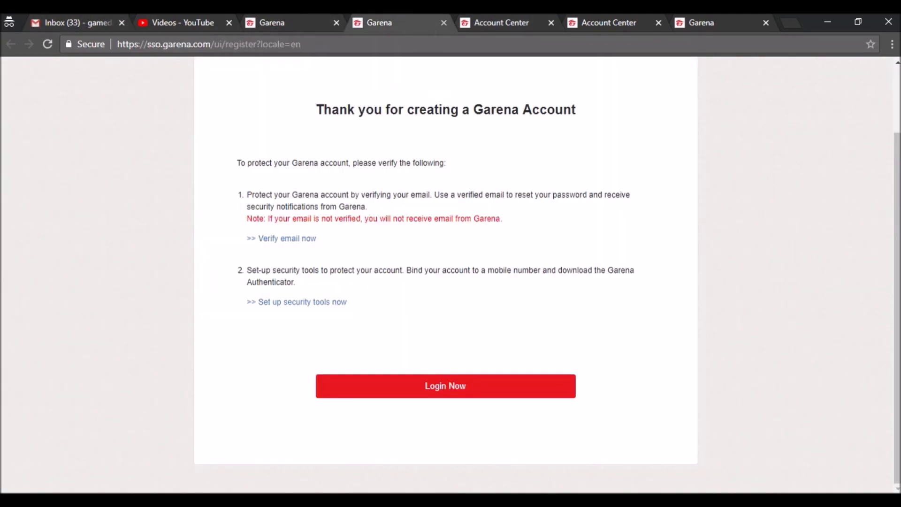
pyautogui.click(611, 21)
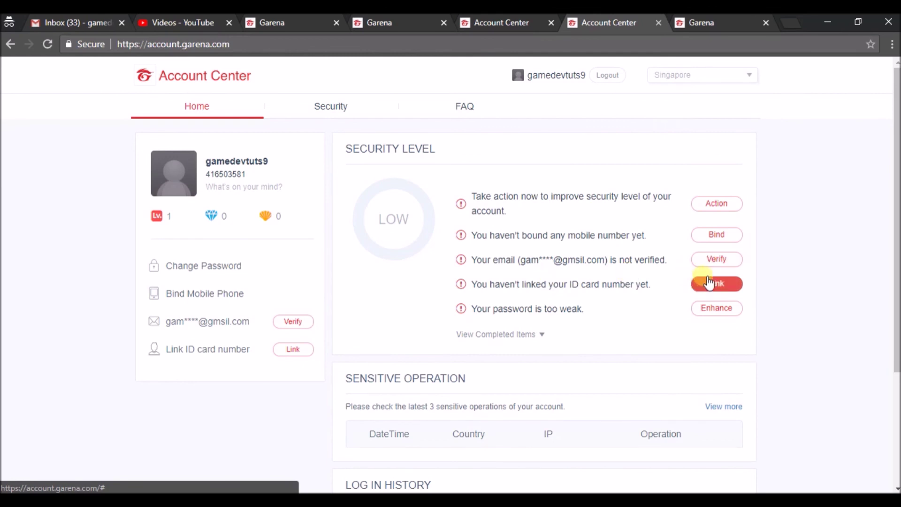
pyautogui.click(717, 259)
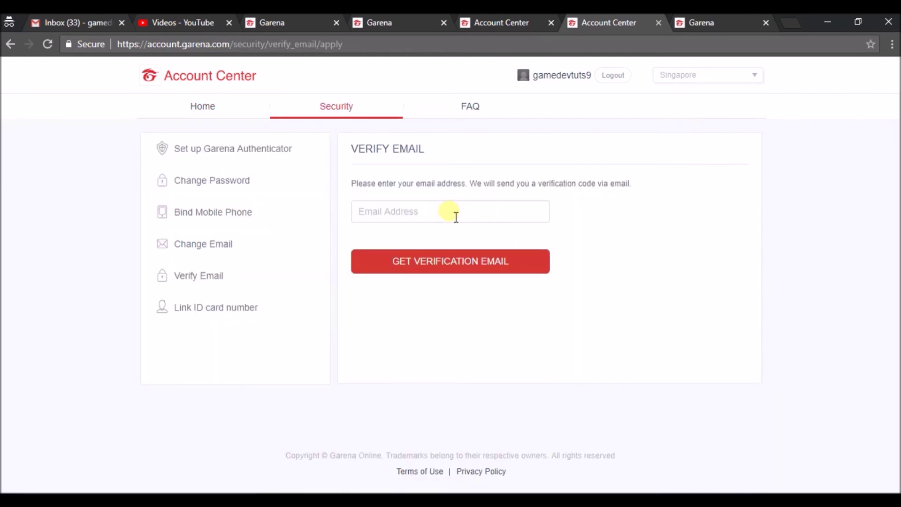
pyautogui.click(456, 216)
pyautogui.hotkey('ctrl', '1')
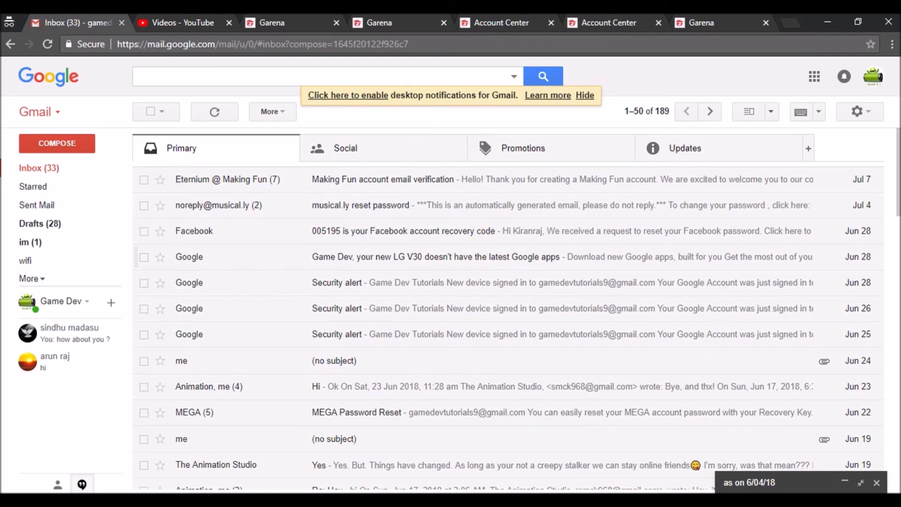
pyautogui.click(501, 22)
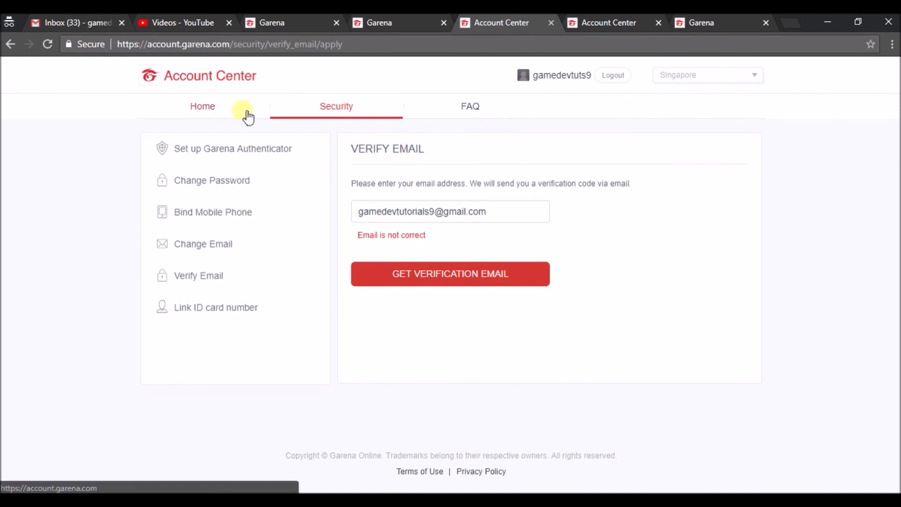
pyautogui.click(214, 112)
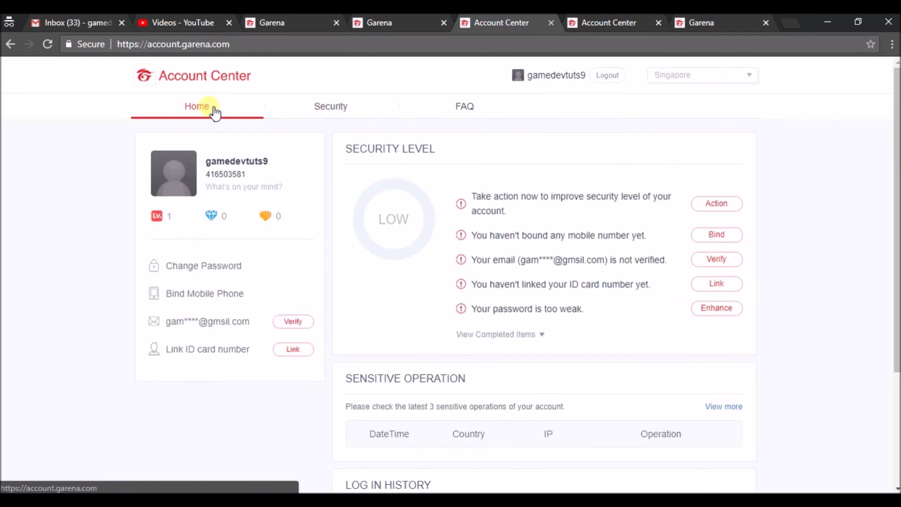